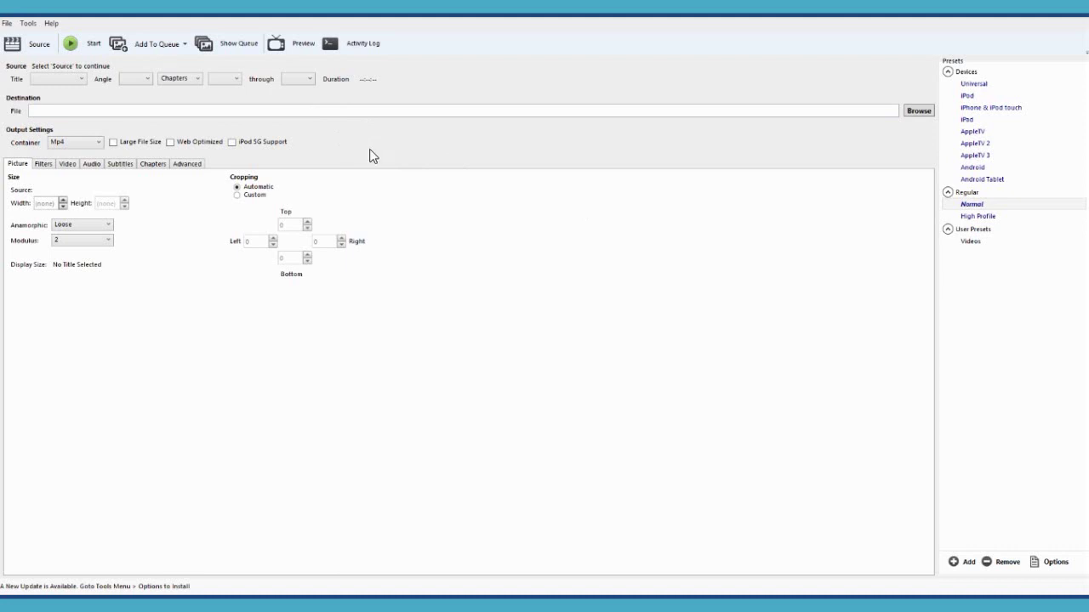
Apply the Videos user preset and choose Mp4 as the output container
{"action": "left_click", "coordinate": [962, 247]}
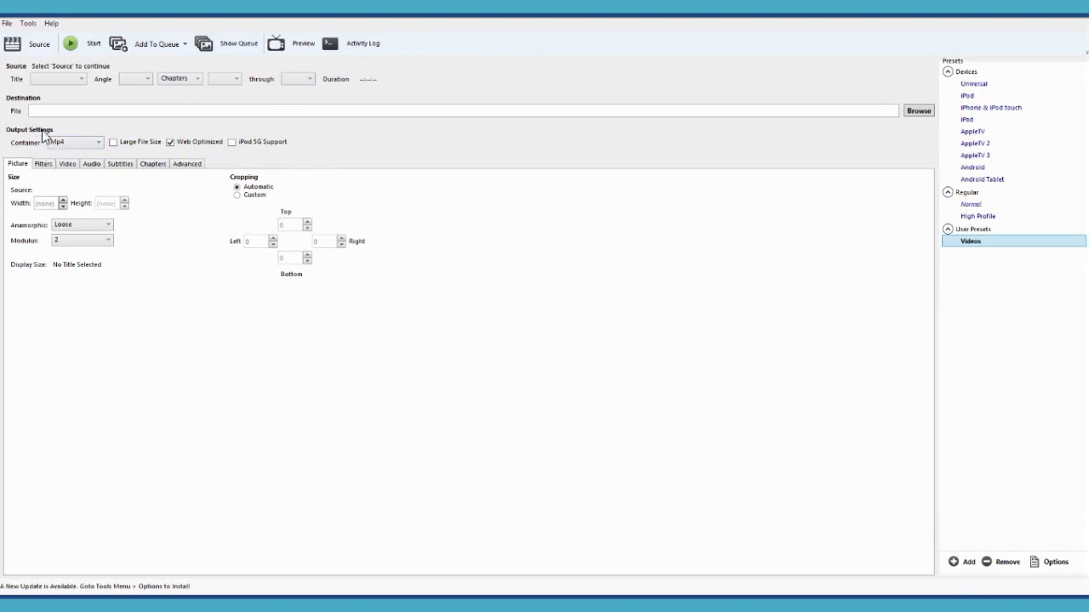
{"action": "left_click", "coordinate": [78, 141]}
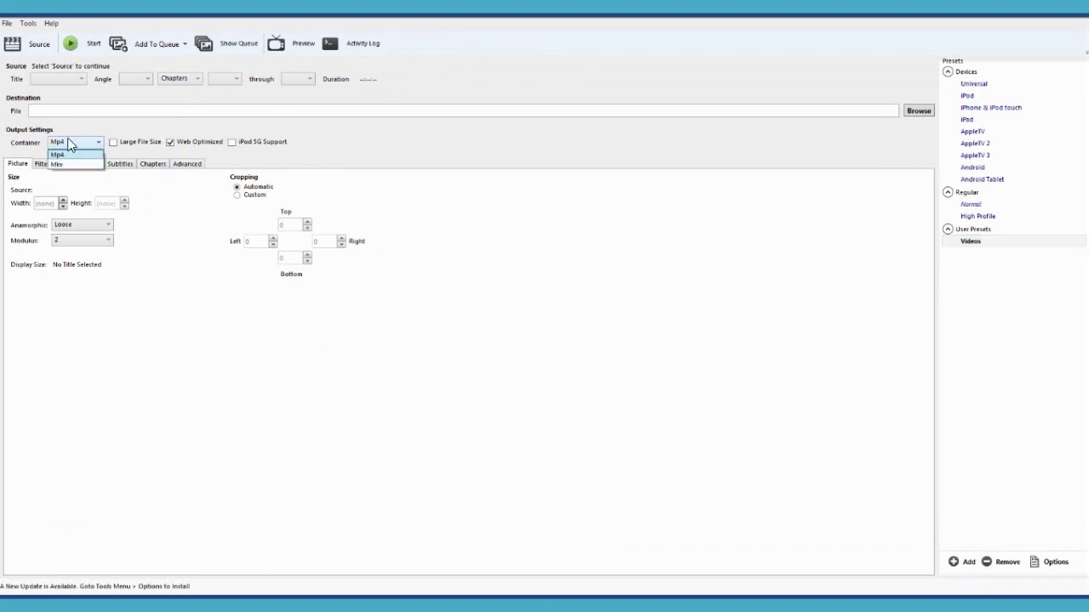
{"action": "left_click", "coordinate": [68, 154]}
Load the My Movie1 video file as the source and set the output file to Movie.mp4 on the Desktop
{"action": "left_click", "coordinate": [34, 49]}
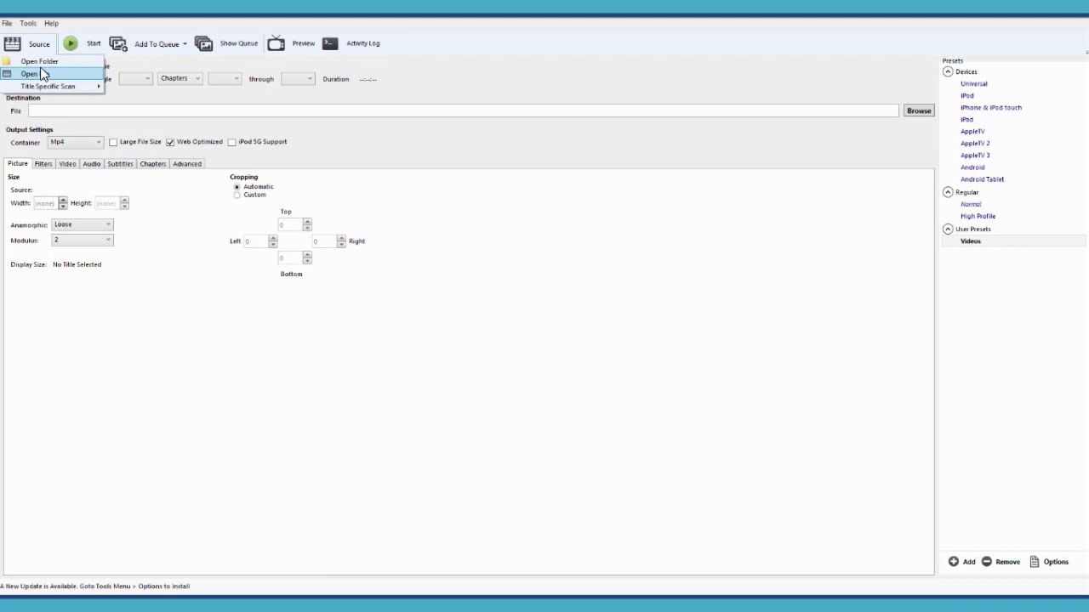
{"action": "left_click", "coordinate": [42, 74]}
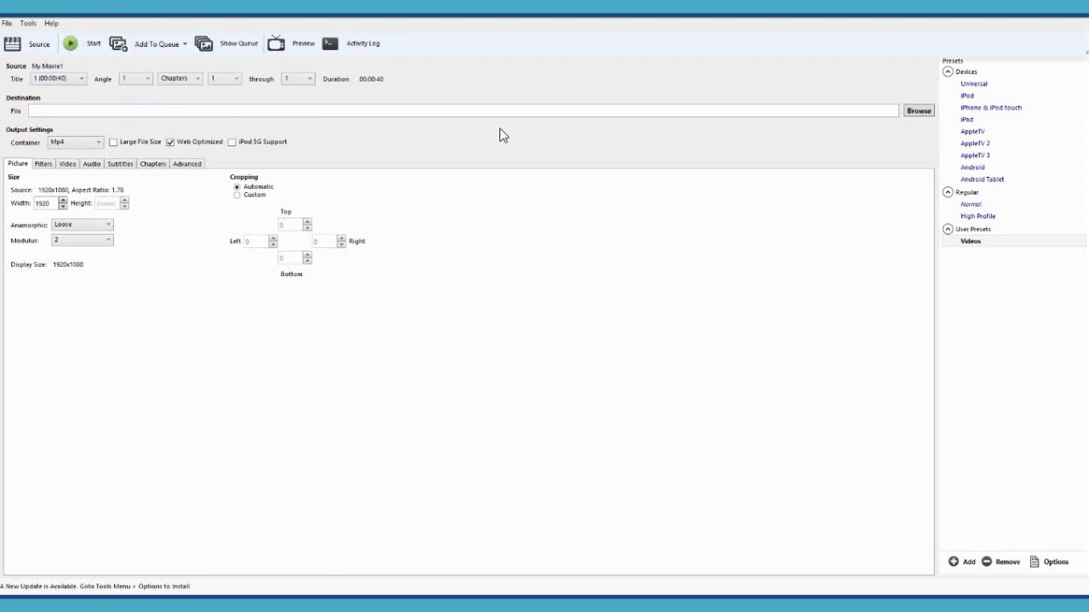
{"action": "left_click", "coordinate": [919, 111]}
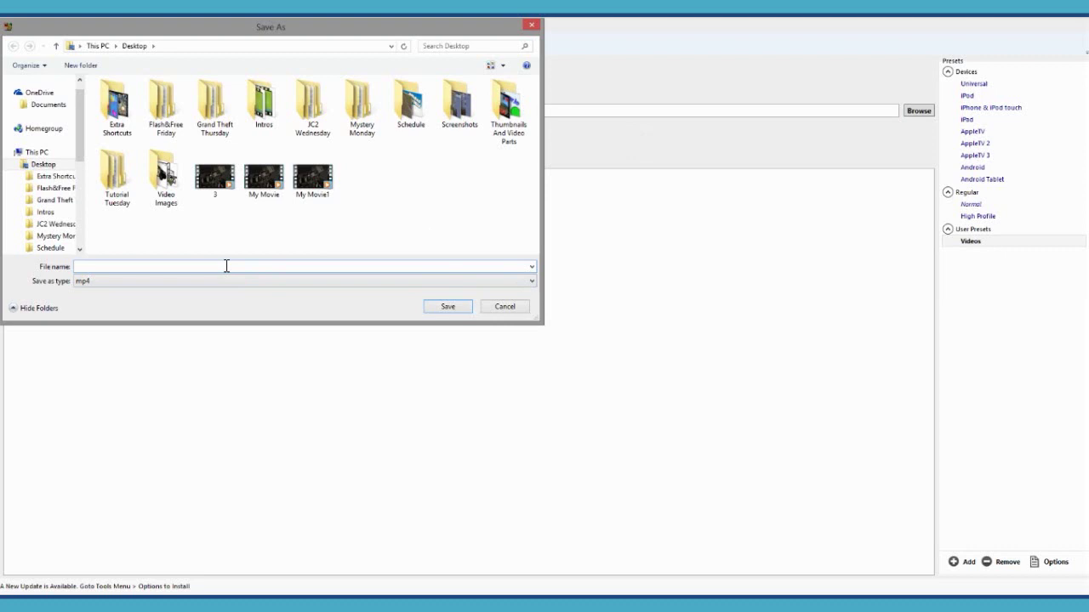
{"action": "type", "text": "Movie"}
{"action": "left_click", "coordinate": [447, 306]}
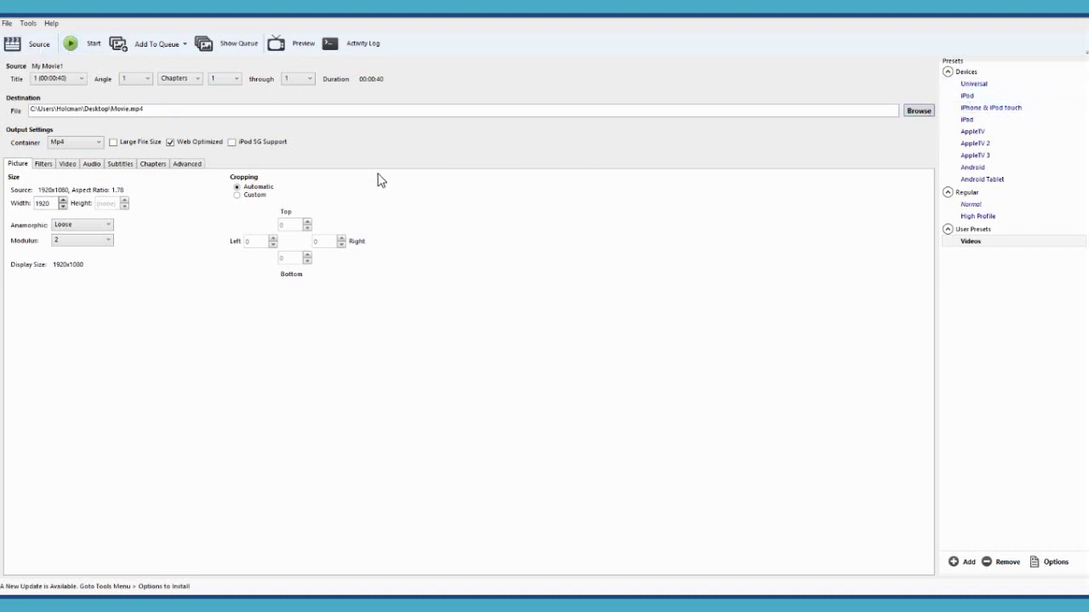
Review the filter settings, the video codec choices and the audio track settings for the encode
{"action": "left_click", "coordinate": [39, 165]}
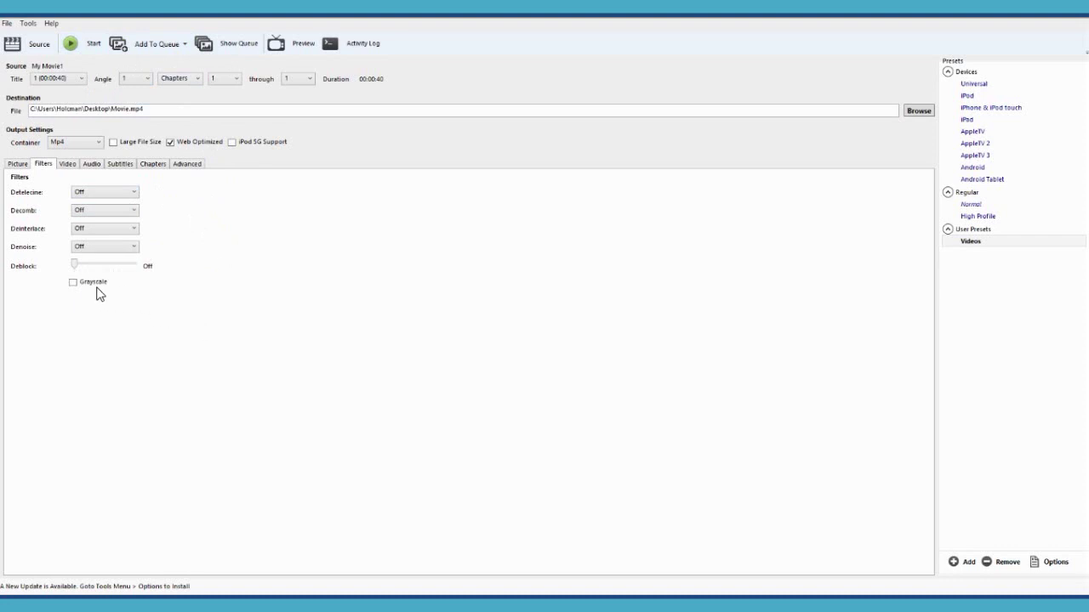
{"action": "left_click", "coordinate": [72, 165]}
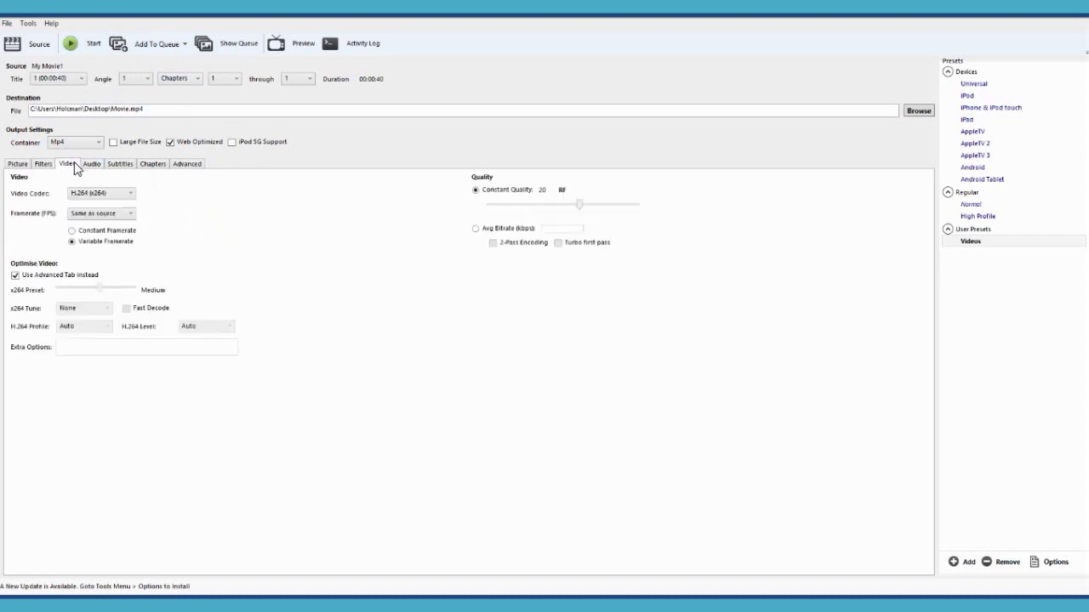
{"action": "left_click", "coordinate": [107, 199]}
{"action": "left_click", "coordinate": [106, 198]}
{"action": "left_click", "coordinate": [92, 164]}
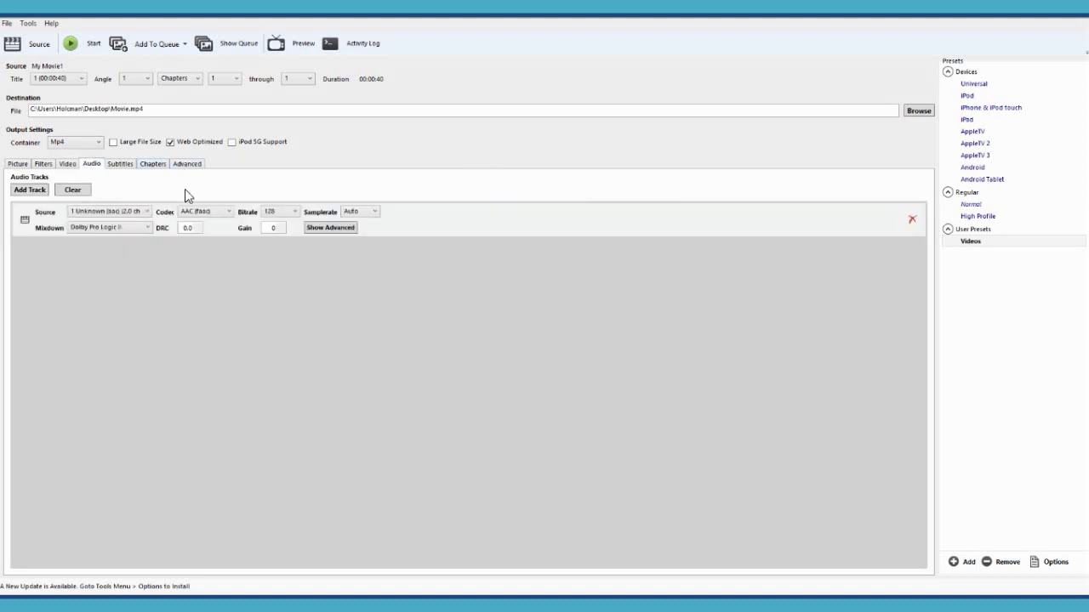
Apply the Normal preset to compare its audio bitrate, and reapply the Videos preset
{"action": "left_click", "coordinate": [275, 211]}
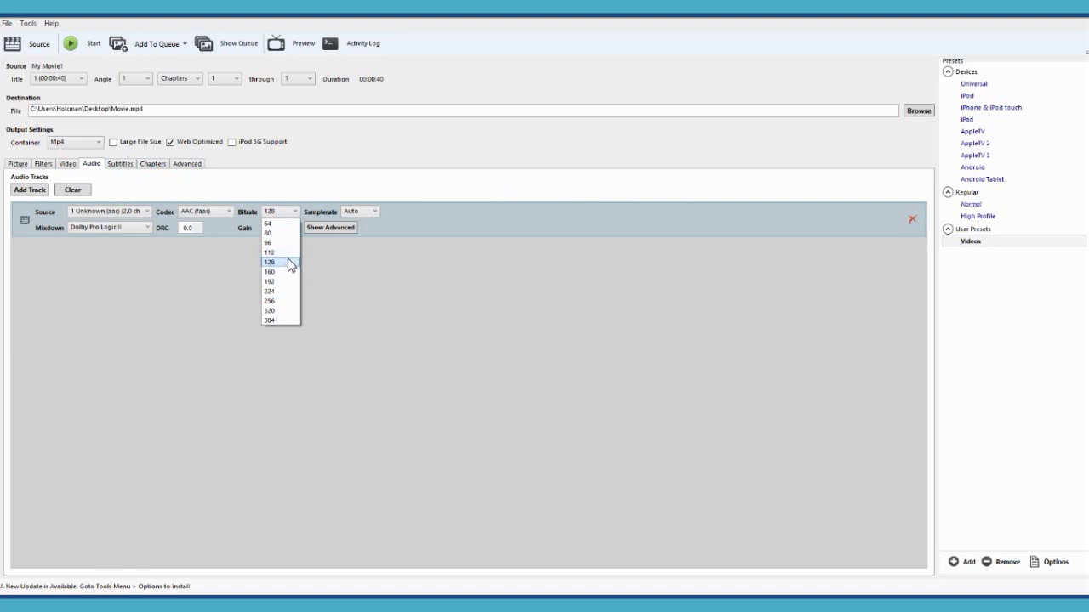
{"action": "left_click", "coordinate": [980, 207]}
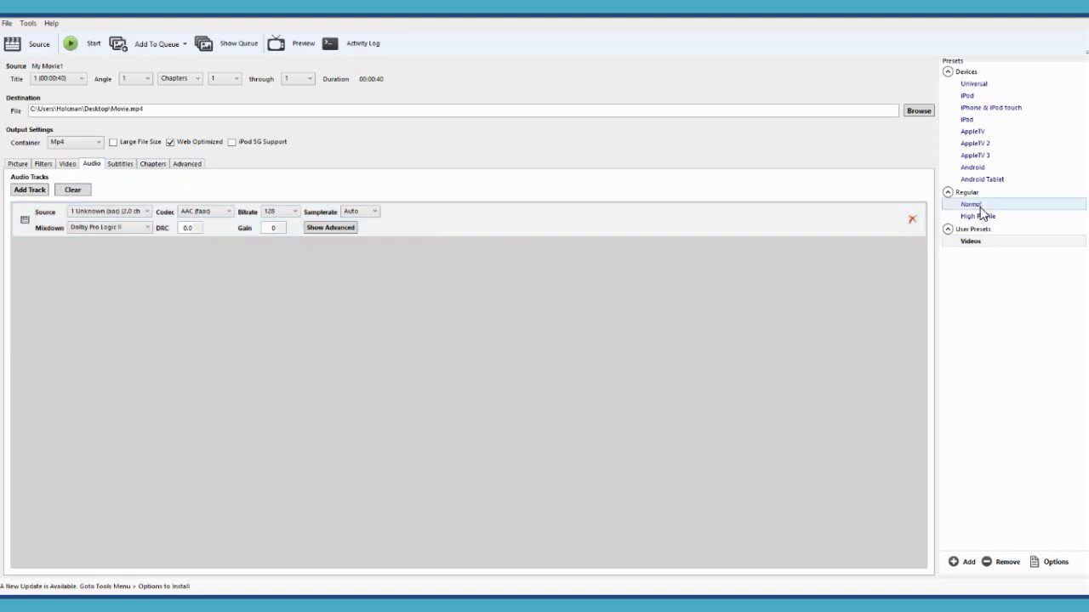
{"action": "left_click", "coordinate": [980, 208]}
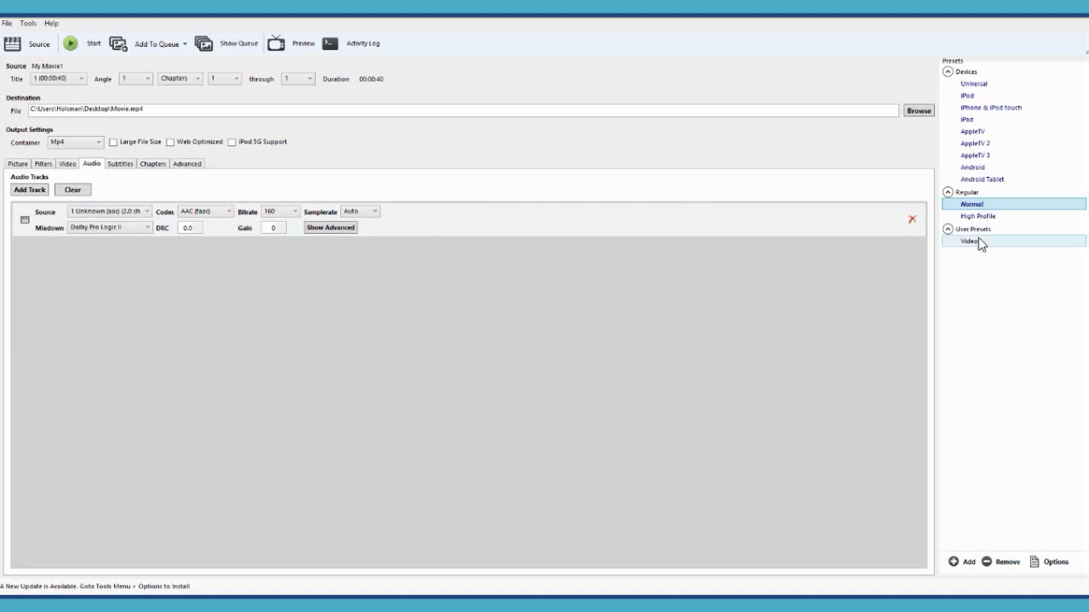
{"action": "left_click", "coordinate": [978, 239]}
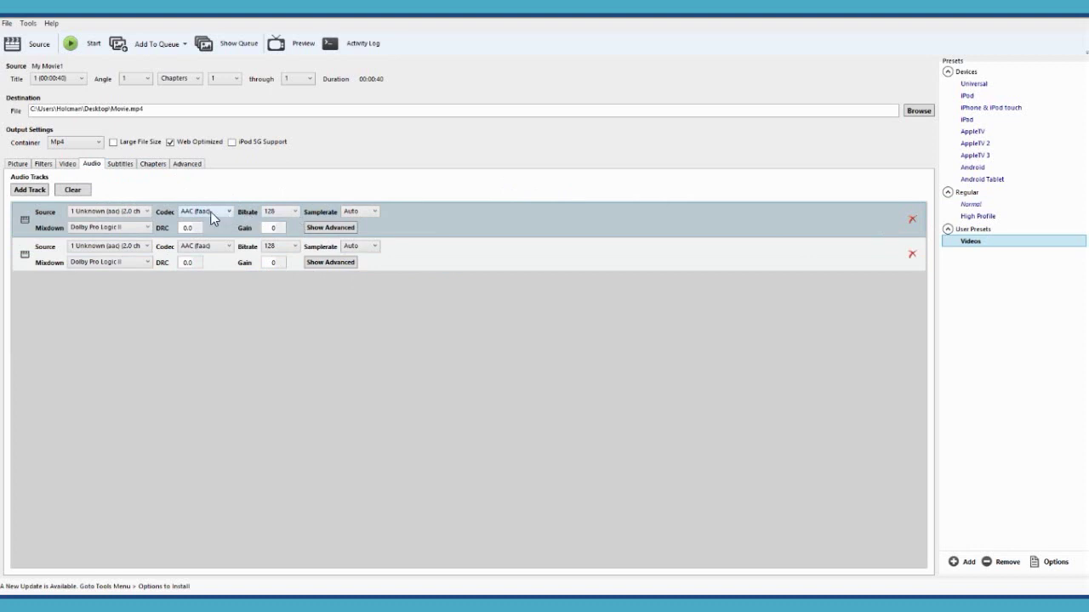
Review the subtitle, chapter marker and advanced encoder settings, including the explanation of reference frames
{"action": "left_click", "coordinate": [118, 163]}
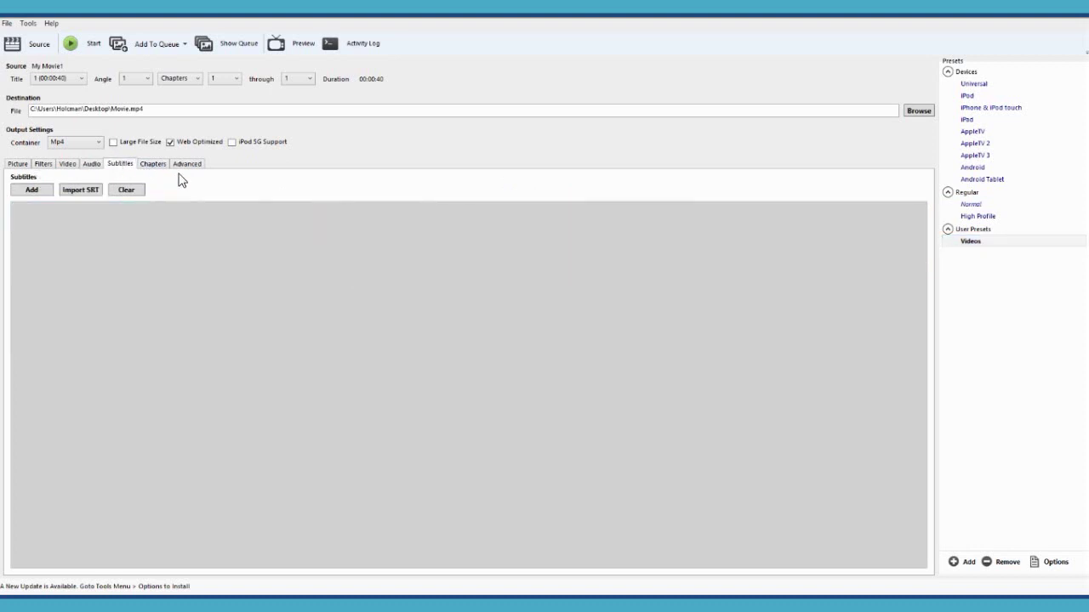
{"action": "left_click", "coordinate": [157, 163]}
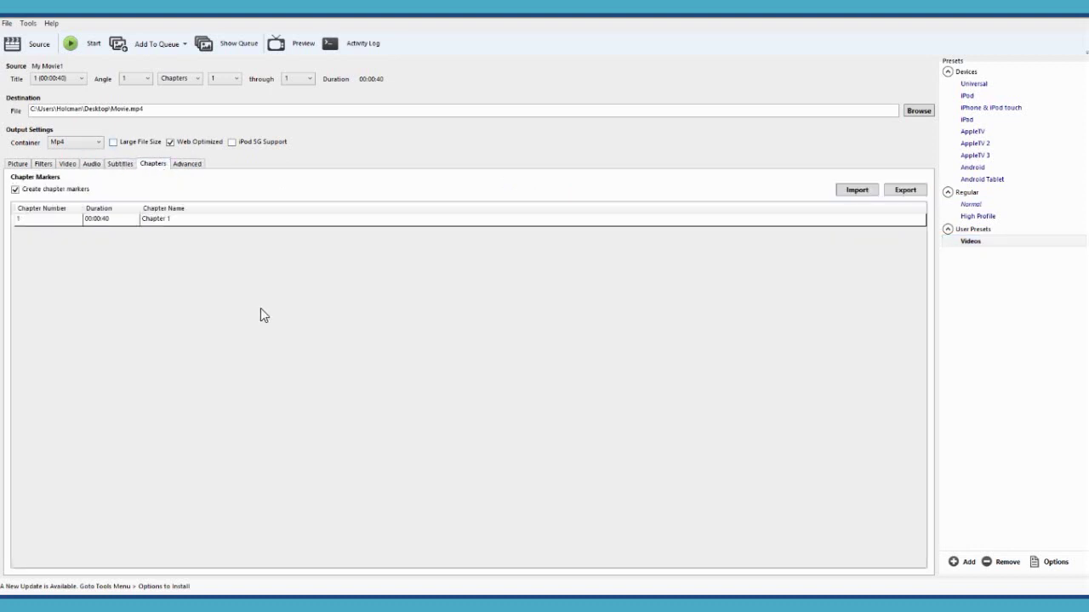
{"action": "left_click", "coordinate": [189, 163]}
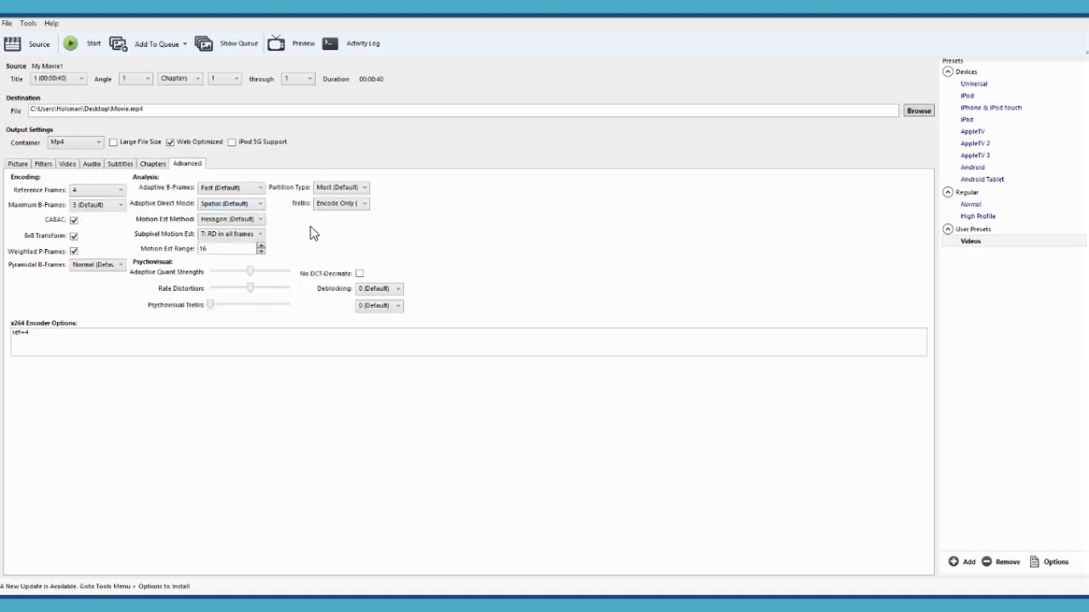
{"action": "mouse_move", "coordinate": [119, 193]}
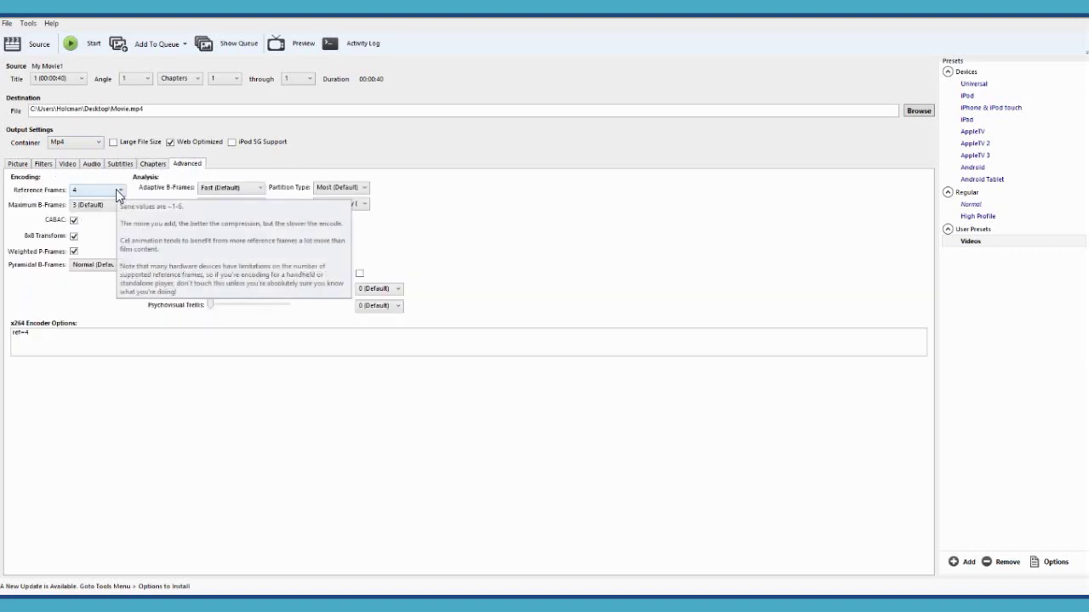
Apply the Normal preset with advanced encoder options enabled to compare its reference frames, and reapply the Videos preset
{"action": "left_click", "coordinate": [973, 204]}
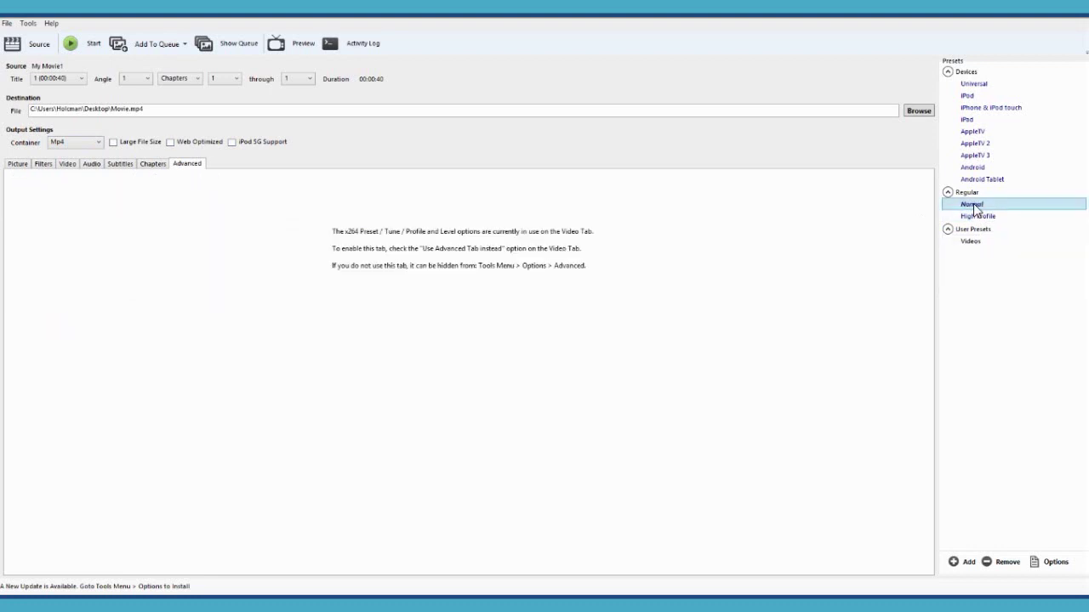
{"action": "left_click", "coordinate": [73, 163]}
{"action": "left_click", "coordinate": [31, 278]}
{"action": "left_click", "coordinate": [198, 163]}
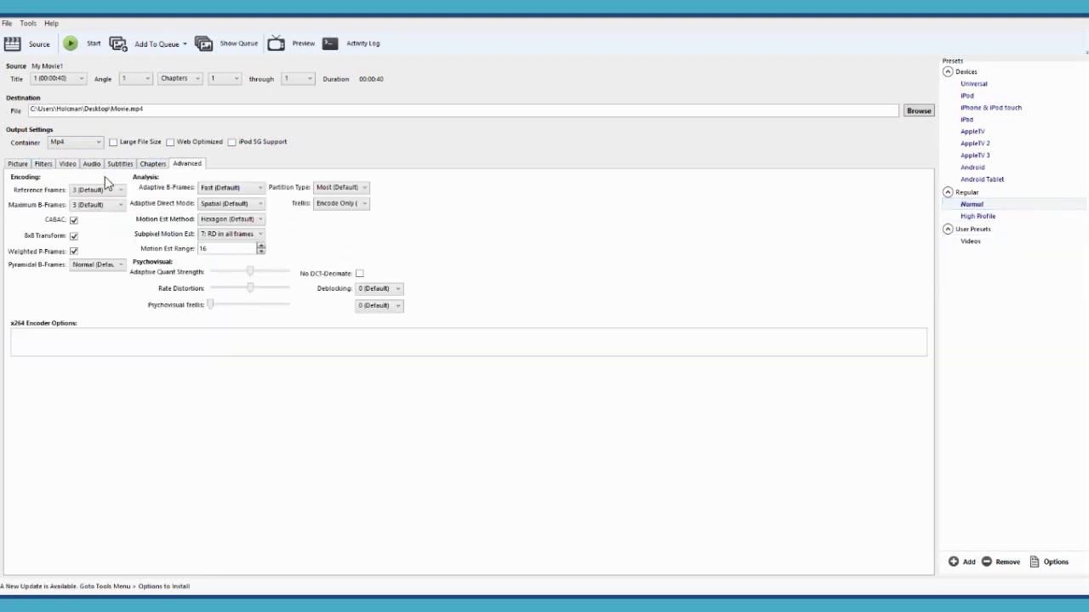
{"action": "left_click", "coordinate": [1009, 247]}
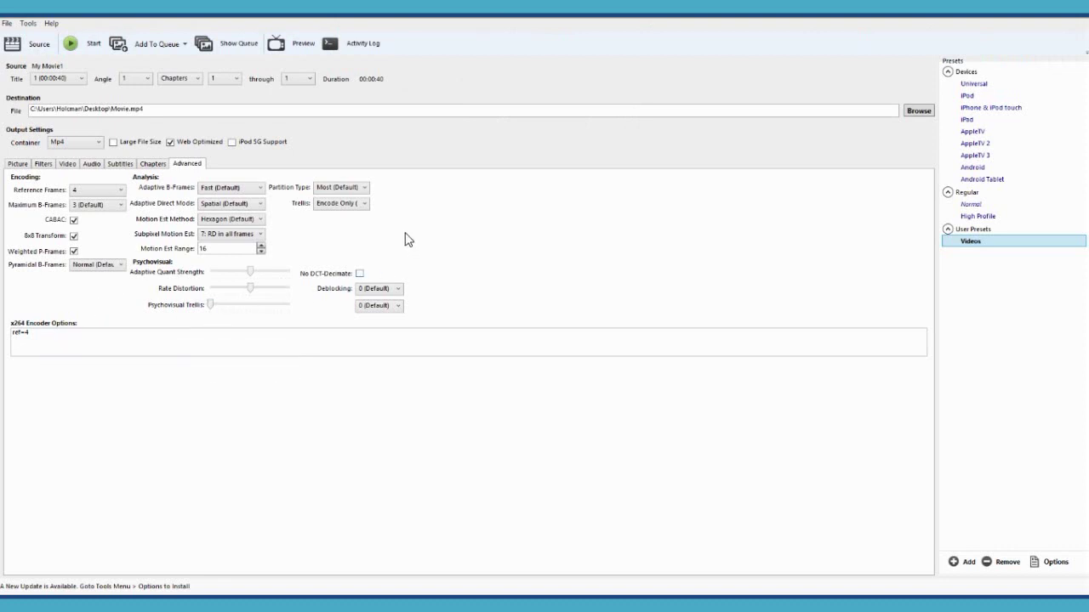
Save the current settings as a new user preset named Tutorial with a short description saying it is for the tutorial
{"action": "left_click", "coordinate": [20, 166]}
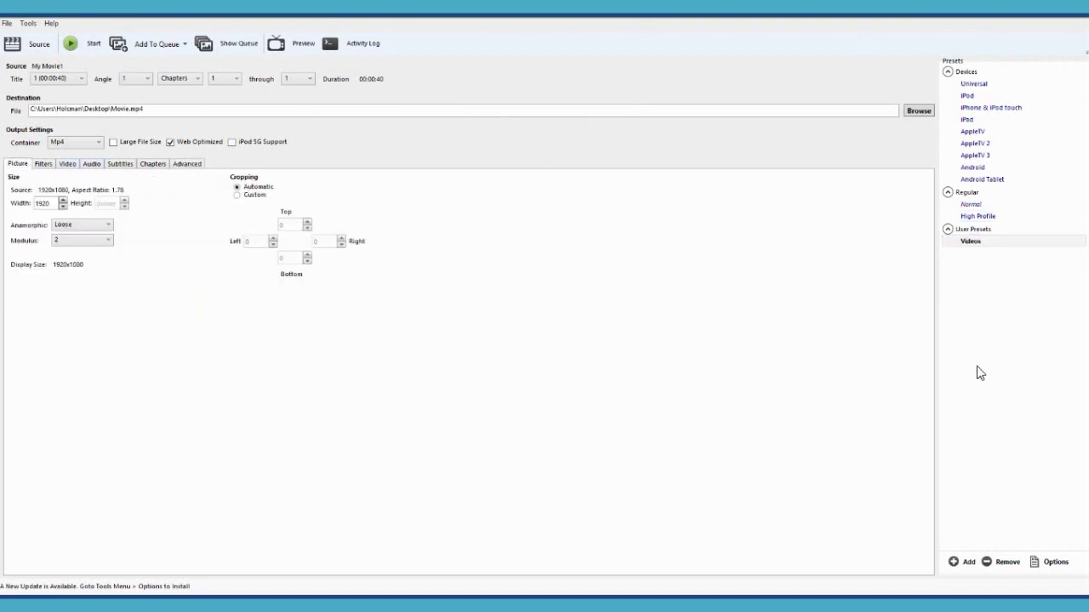
{"action": "left_click", "coordinate": [966, 562]}
{"action": "left_click", "coordinate": [523, 264]}
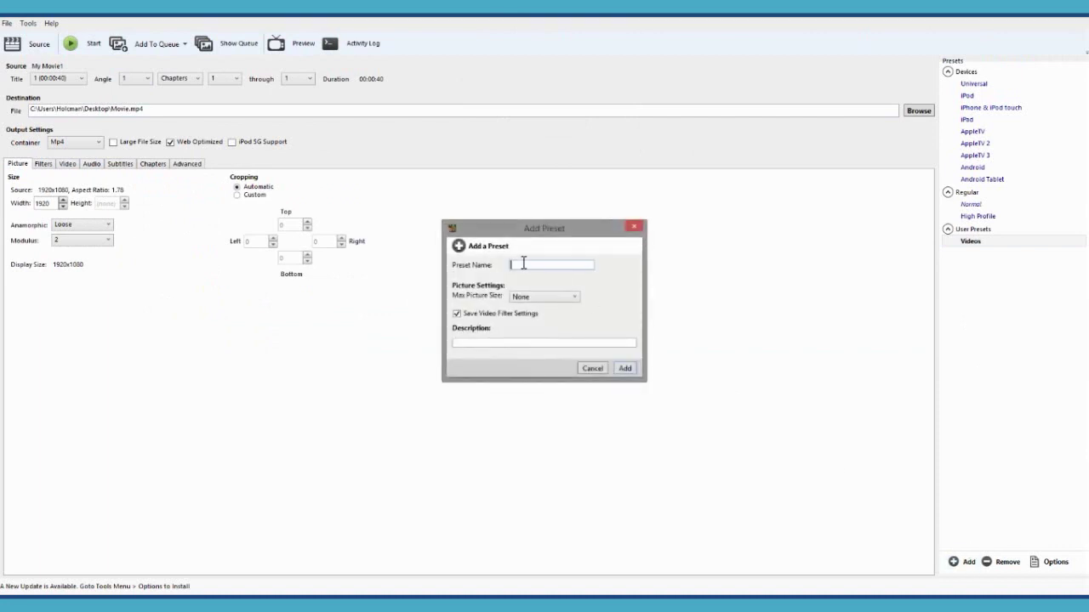
{"action": "type", "text": "e"}
{"action": "key", "text": "BackSpace"}
{"action": "type", "text": "Tutorial"}
{"action": "left_click", "coordinate": [573, 346]}
{"action": "type", "text": "For th"}
{"action": "type", "text": "e tuorial"}
{"action": "key", "text": "BackSpace"}
{"action": "key", "text": "BackSpace"}
{"action": "key", "text": "BackSpace"}
{"action": "key", "text": "BackSpace"}
{"action": "key", "text": "BackSpace"}
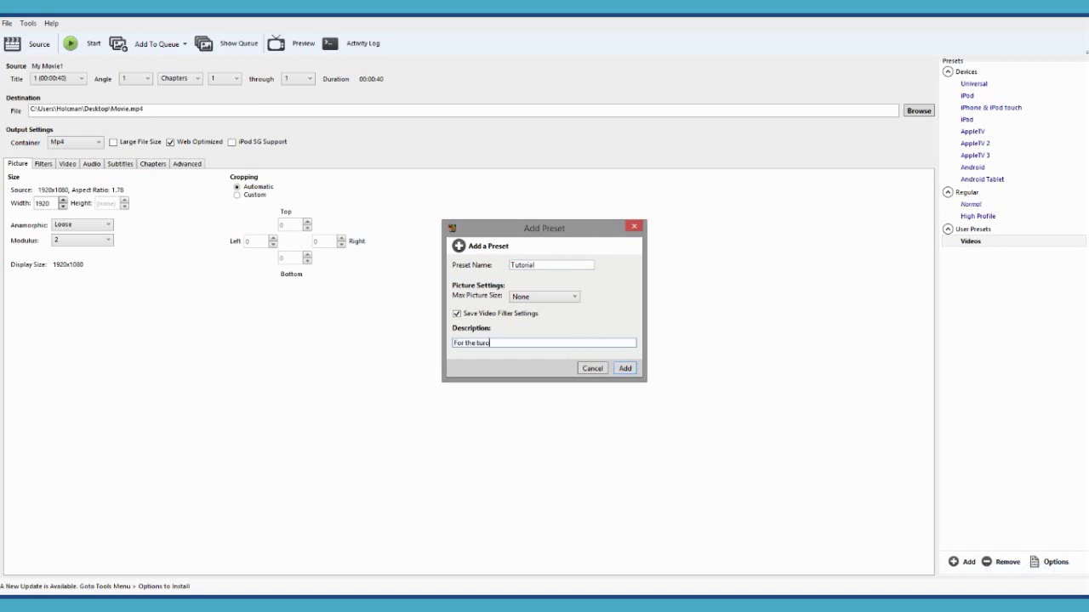
{"action": "type", "text": "torial."}
{"action": "left_click", "coordinate": [626, 369]}
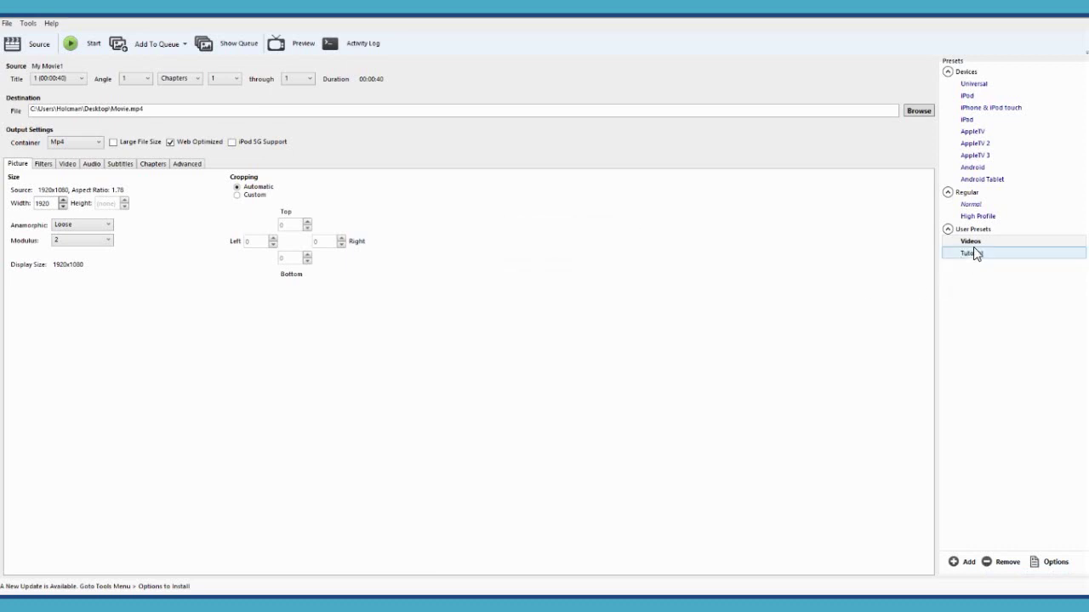
Select the Videos user preset and start encoding the movie
{"action": "left_click", "coordinate": [972, 243]}
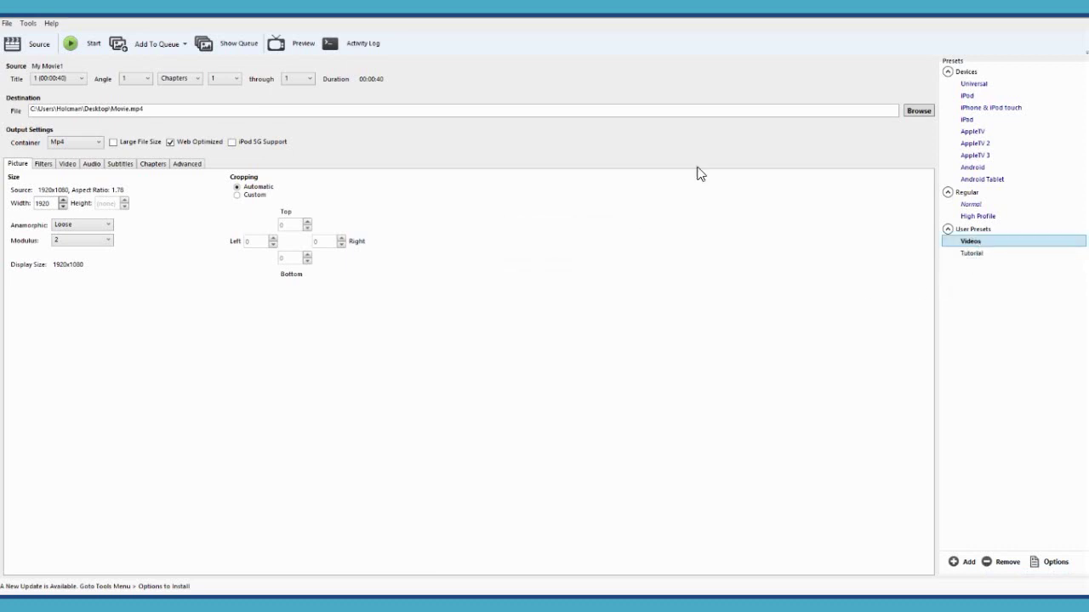
{"action": "left_click", "coordinate": [86, 42]}
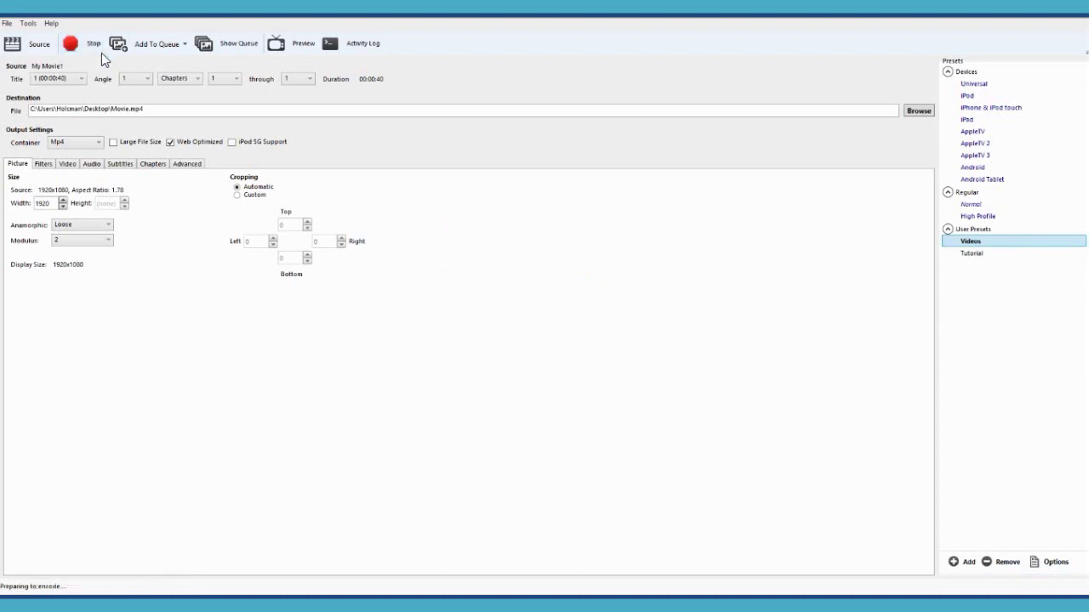